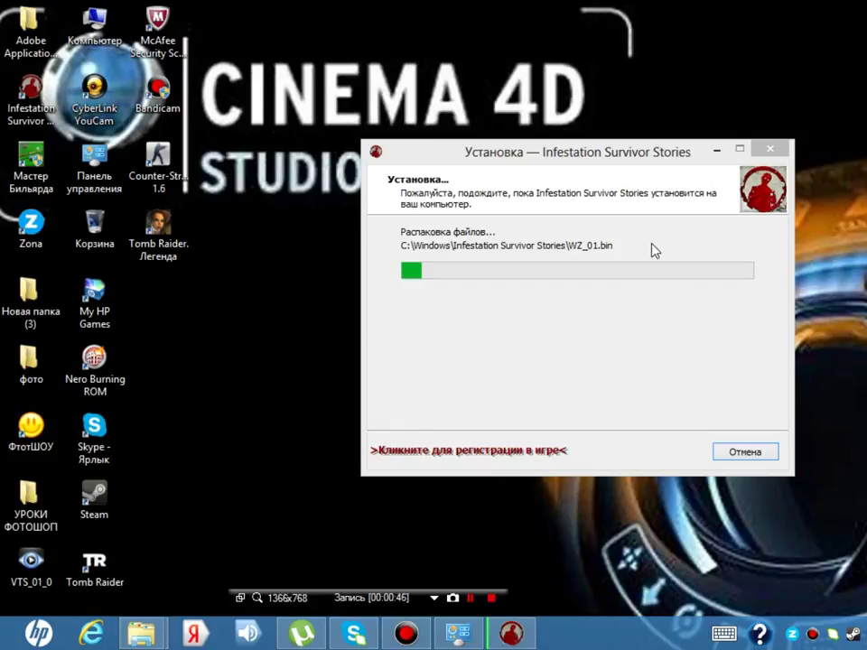
{"action": "right_click", "coordinate": [233, 237]}
{"action": "left_click", "coordinate": [278, 325]}
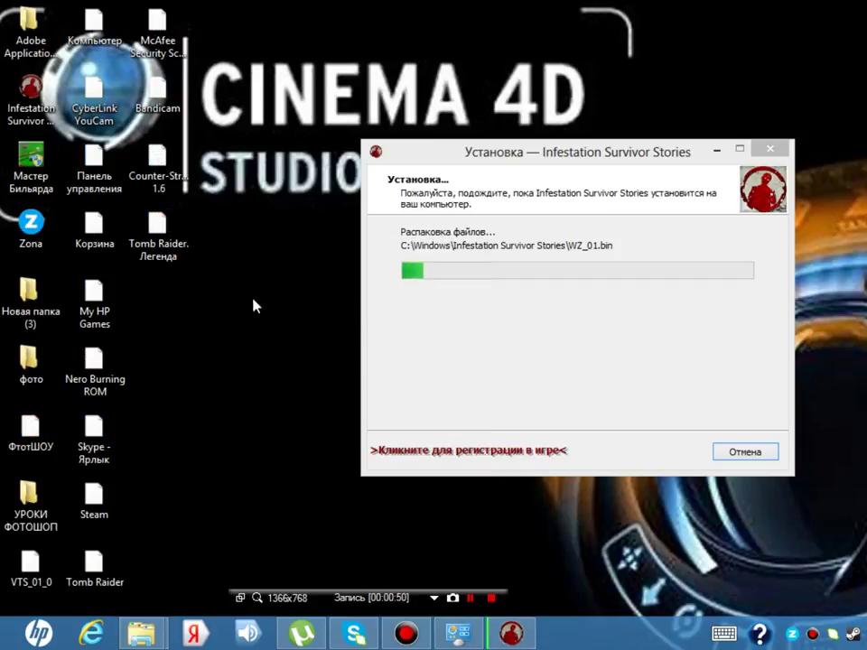
{"action": "right_click", "coordinate": [247, 287]}
{"action": "left_click", "coordinate": [287, 366]}
{"action": "right_click", "coordinate": [232, 278]}
{"action": "left_click", "coordinate": [273, 362]}
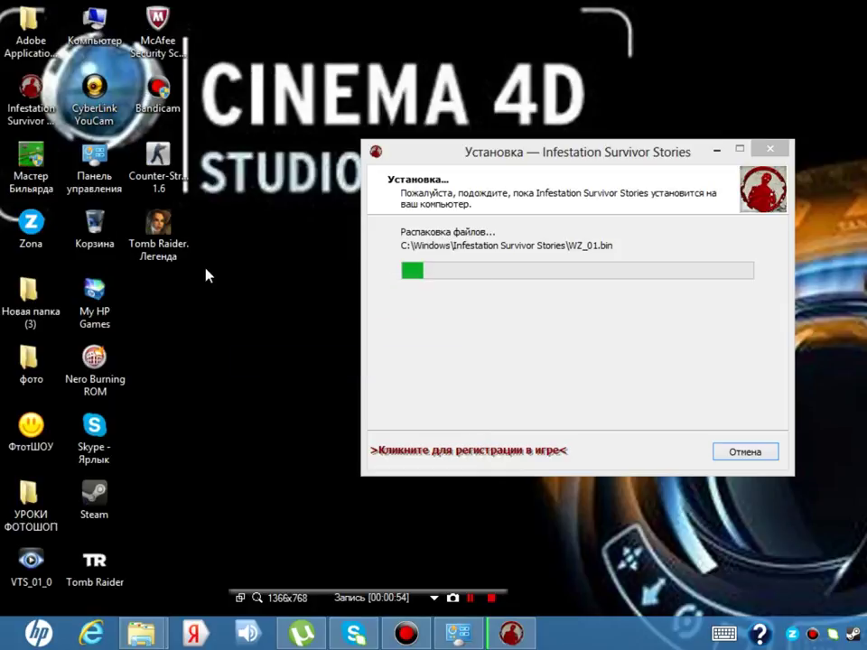
{"action": "right_click", "coordinate": [206, 270]}
{"action": "left_click", "coordinate": [219, 354]}
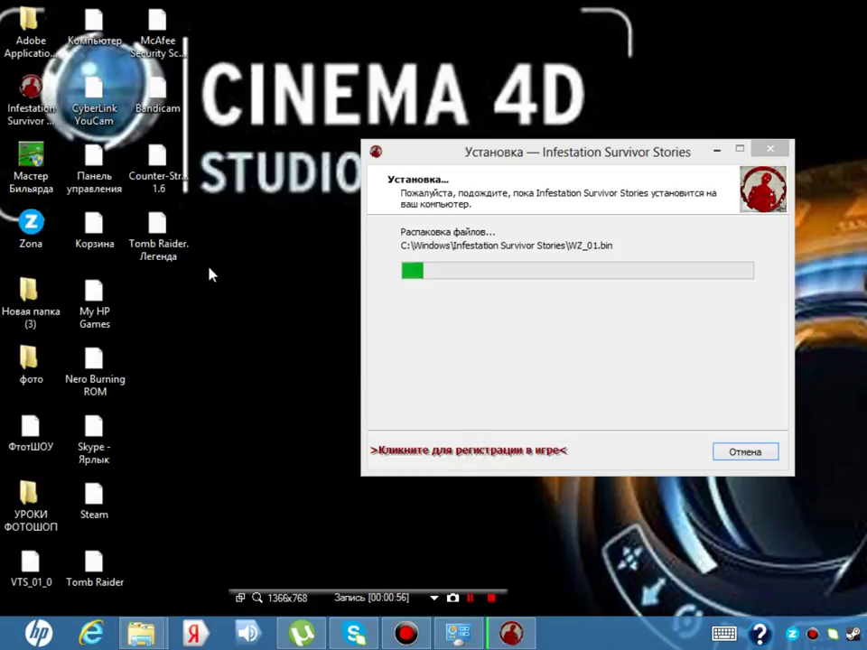
{"action": "right_click", "coordinate": [209, 269]}
{"action": "left_click", "coordinate": [256, 354]}
{"action": "right_click", "coordinate": [228, 262]}
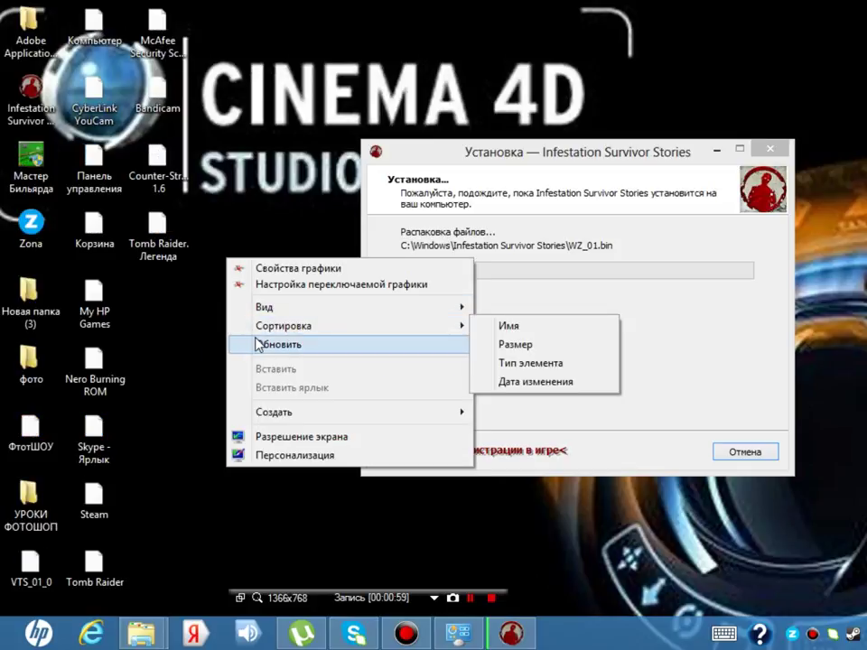
{"action": "left_click", "coordinate": [258, 344]}
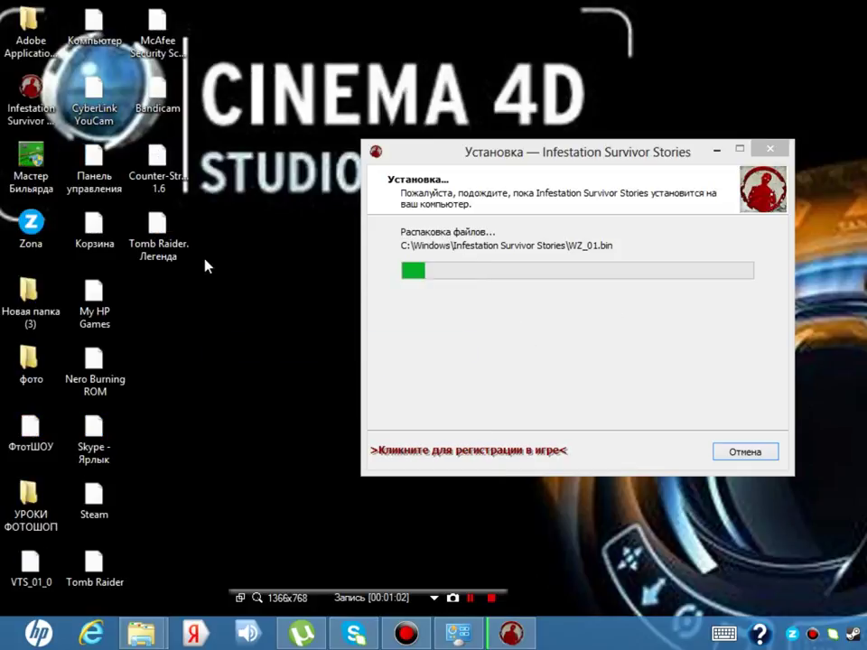
{"action": "right_click", "coordinate": [206, 265]}
{"action": "left_click", "coordinate": [238, 345]}
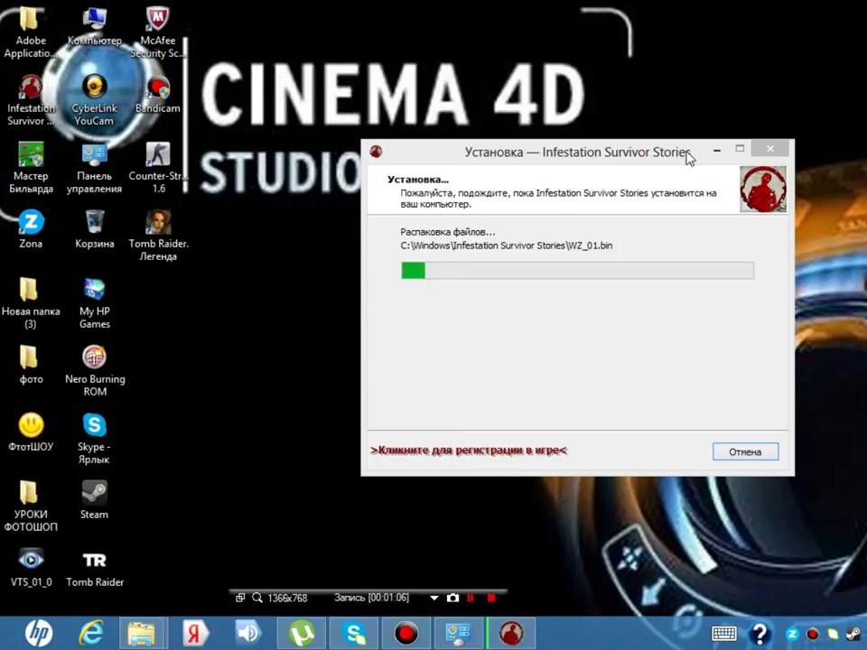
- Minimize the Infestation Survivor Stories installer window and refresh the desktop
{"action": "left_click", "coordinate": [716, 150]}
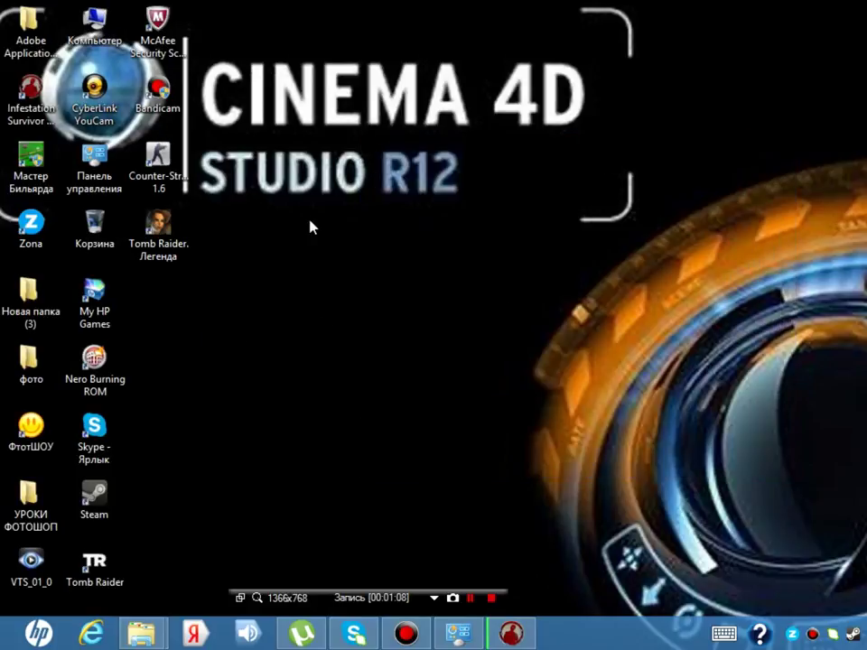
{"action": "right_click", "coordinate": [310, 223]}
{"action": "left_click", "coordinate": [366, 311]}
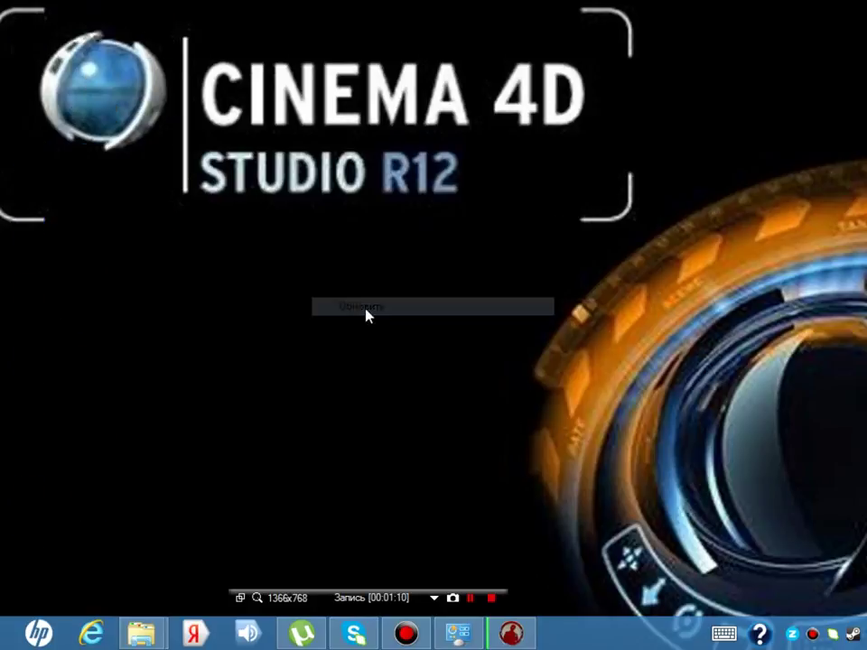
{"action": "right_click", "coordinate": [367, 310]}
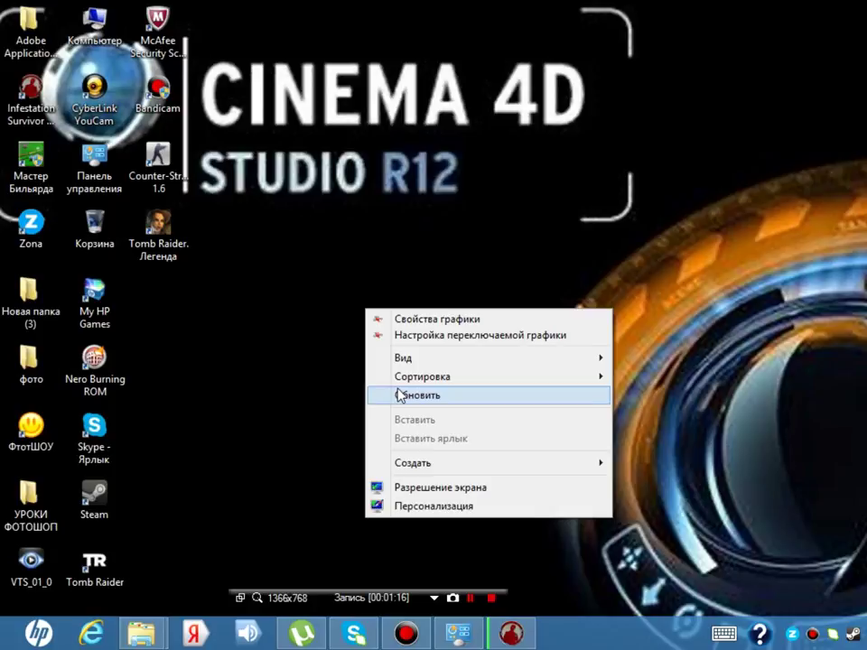
{"action": "left_click", "coordinate": [400, 395]}
{"action": "right_click", "coordinate": [396, 380]}
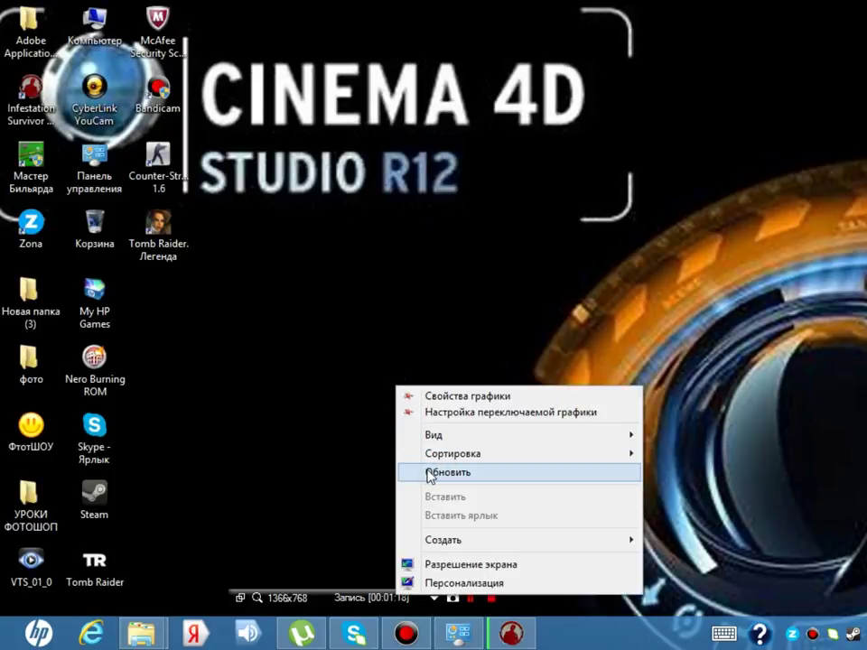
{"action": "left_click", "coordinate": [430, 473]}
{"action": "left_click", "coordinate": [411, 597]}
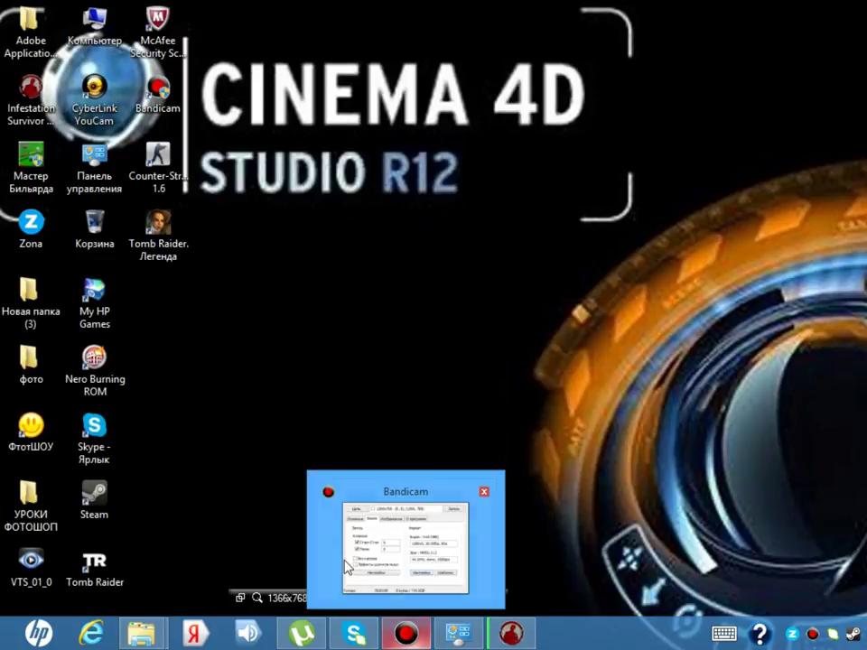
{"action": "right_click", "coordinate": [311, 360]}
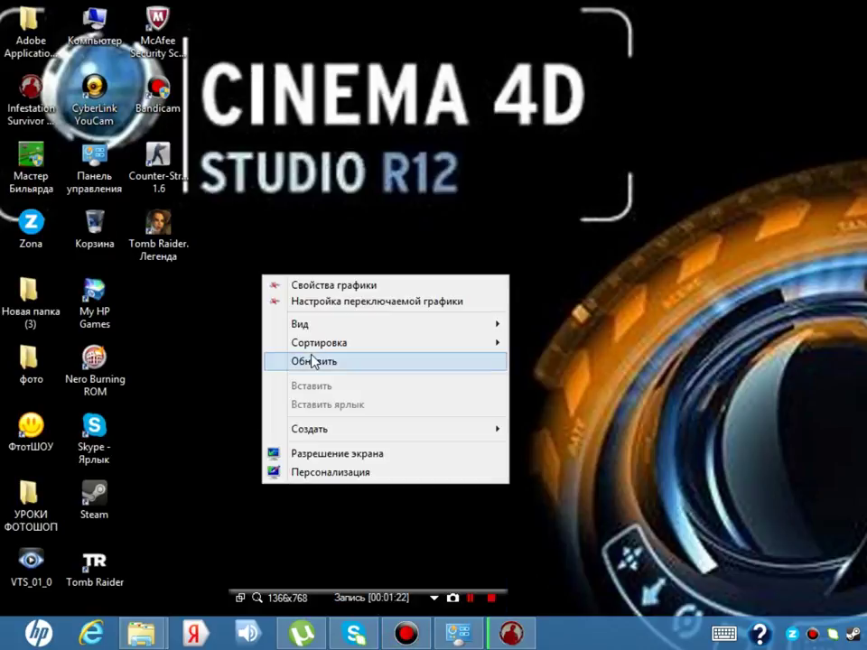
{"action": "left_click", "coordinate": [312, 360]}
{"action": "right_click", "coordinate": [301, 262]}
{"action": "left_click", "coordinate": [334, 347]}
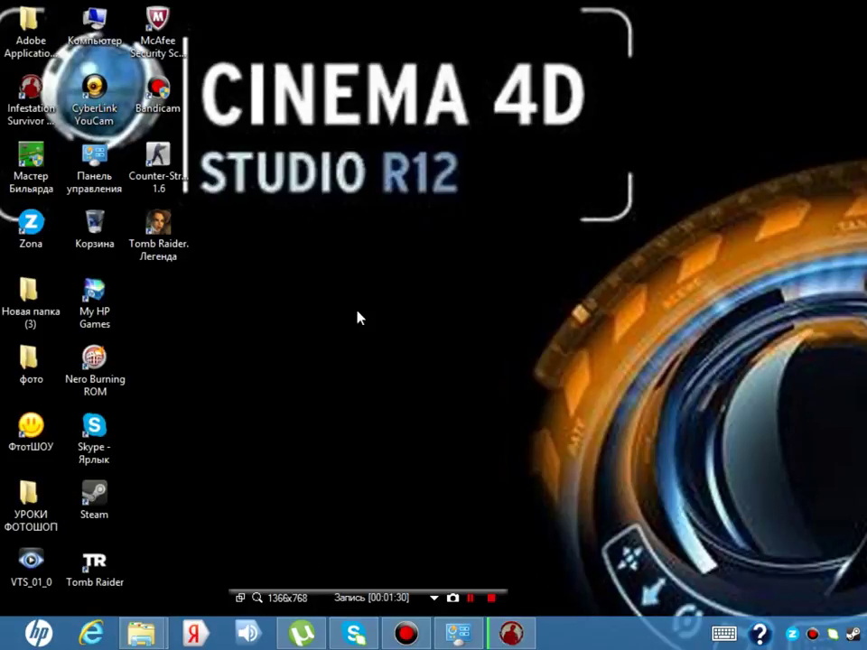
{"action": "right_click", "coordinate": [193, 265]}
{"action": "left_click", "coordinate": [249, 360]}
- Open the УРОКИ ФОТОШОП folder from the desktop and move its window fully into view
{"action": "double_click", "coordinate": [36, 506]}
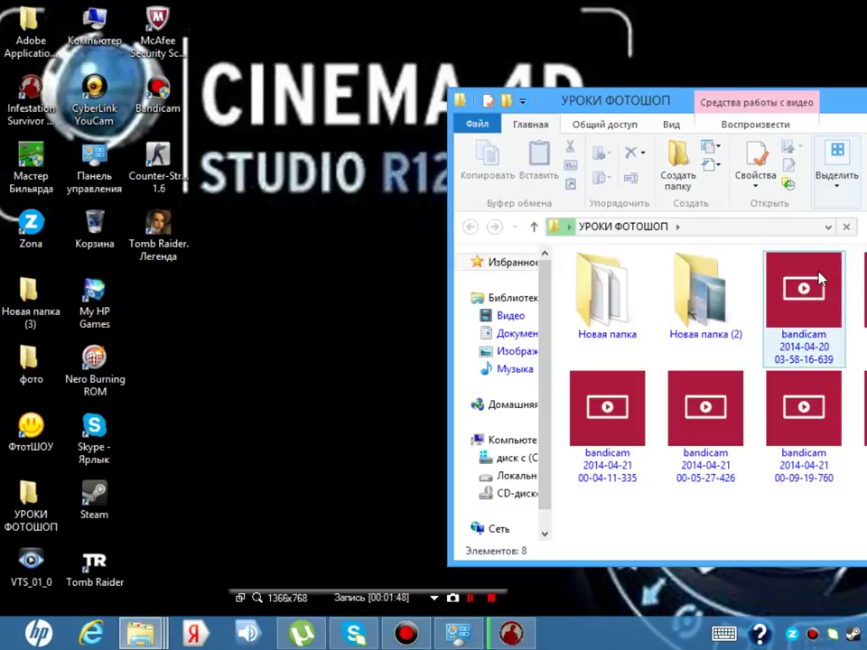
{"action": "left_click_drag", "start_coordinate": [838, 111], "coordinate": [602, 77]}
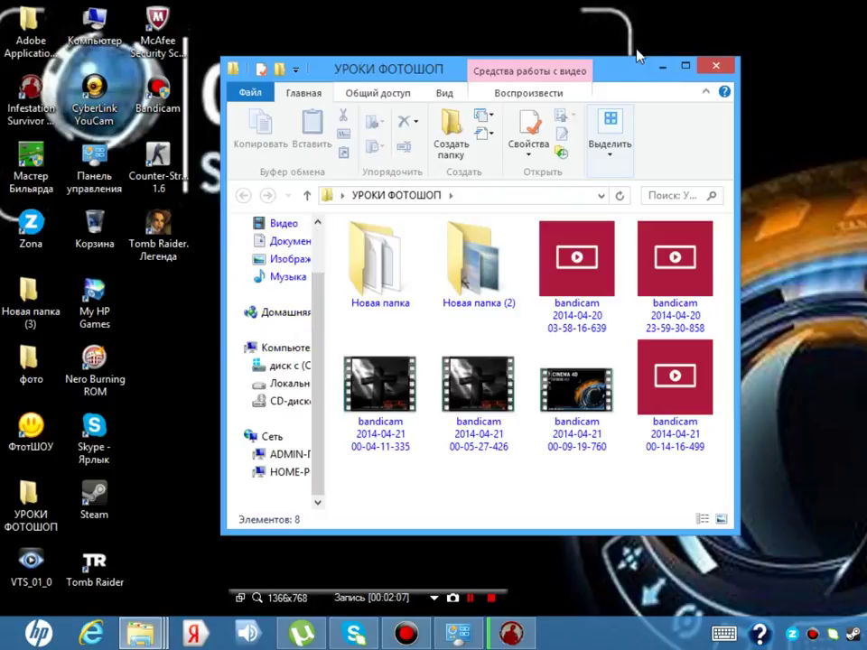
{"action": "left_click", "coordinate": [384, 384]}
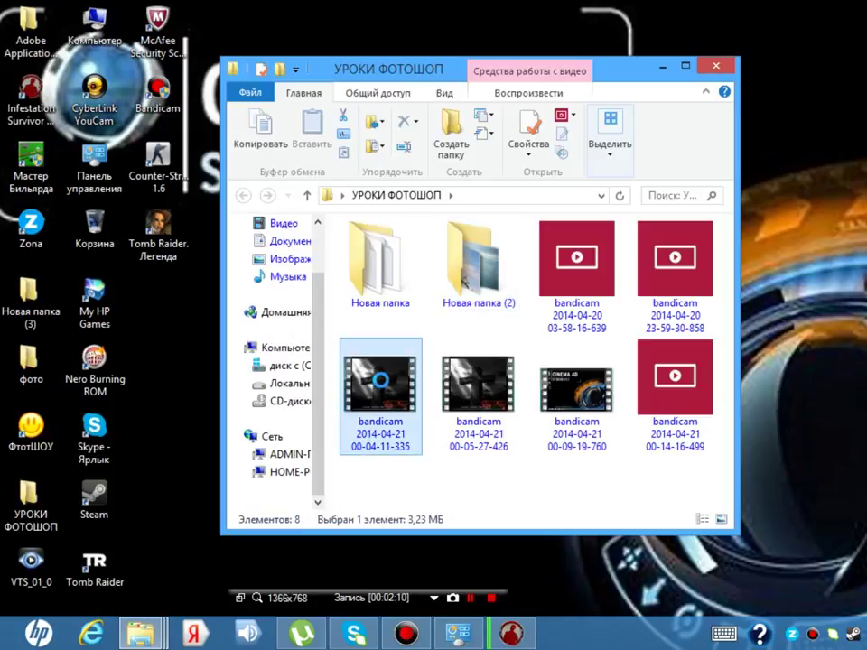
{"action": "right_click", "coordinate": [380, 380]}
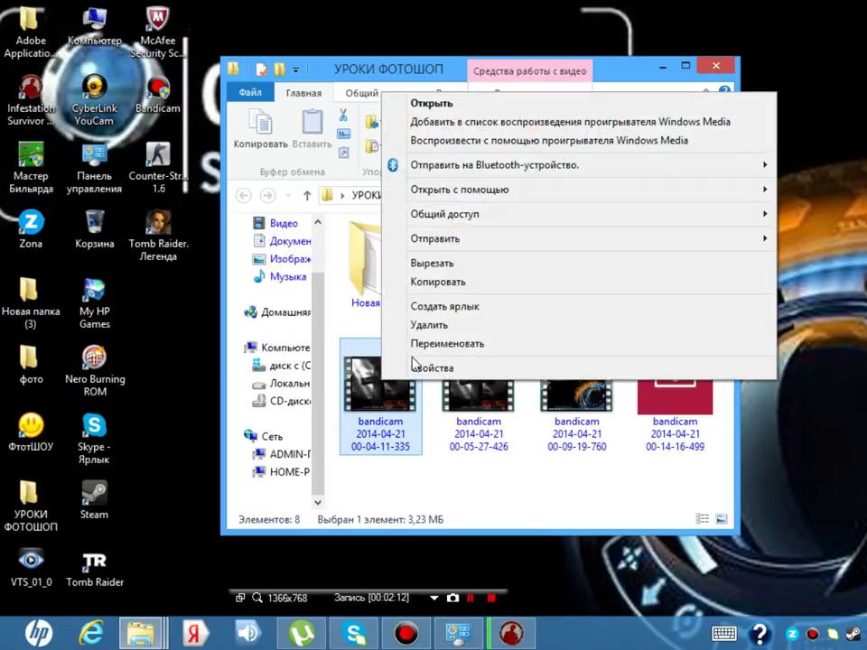
{"action": "left_click", "coordinate": [422, 350]}
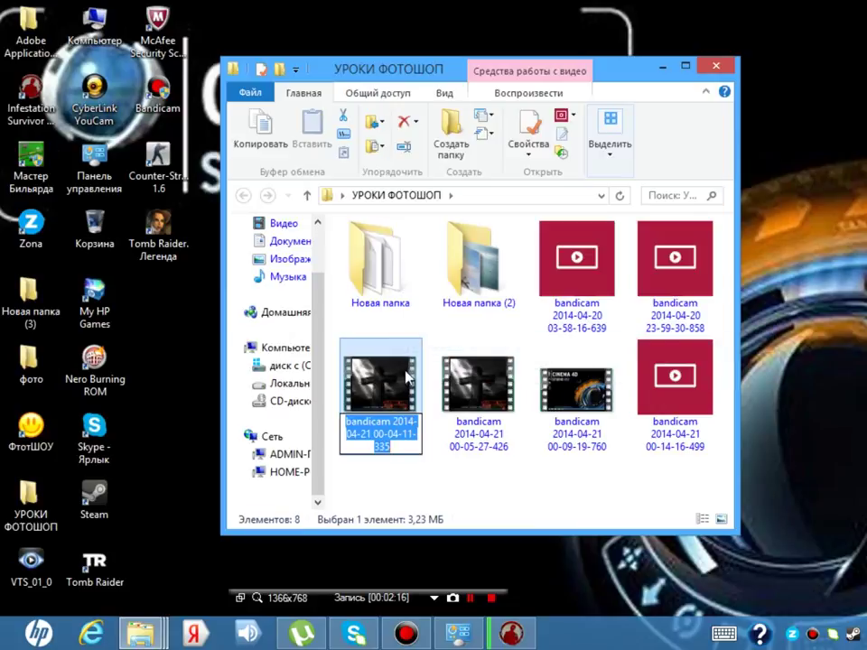
{"action": "type", "text": "игр"}
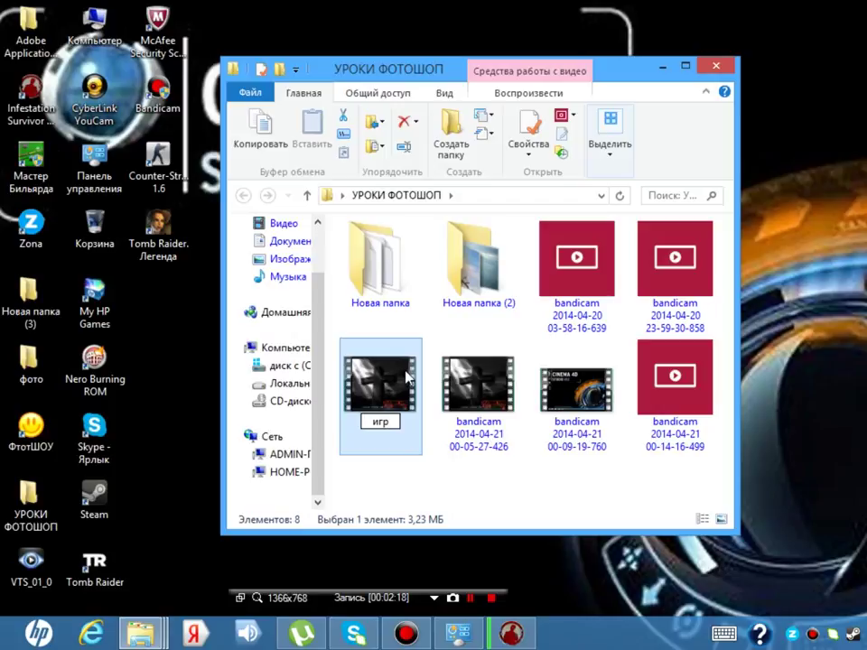
{"action": "type", "text": "ы ва"}
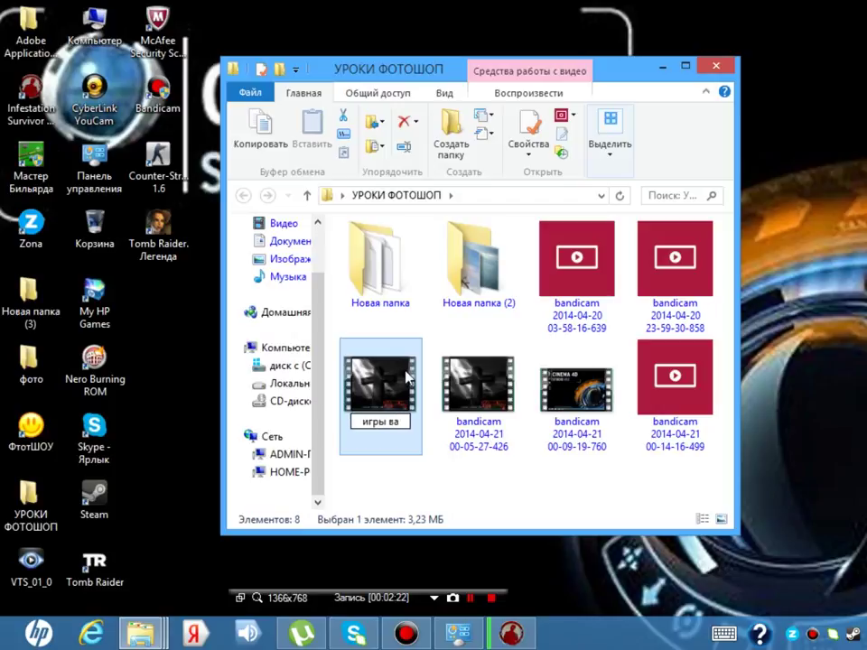
{"action": "type", "text": "мпр"}
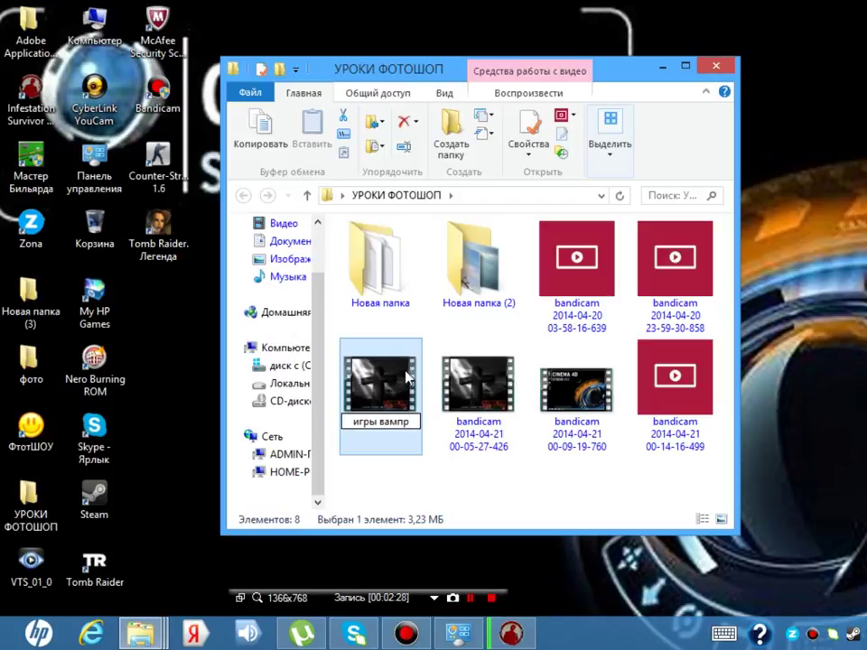
{"action": "key", "text": "BackSpace"}
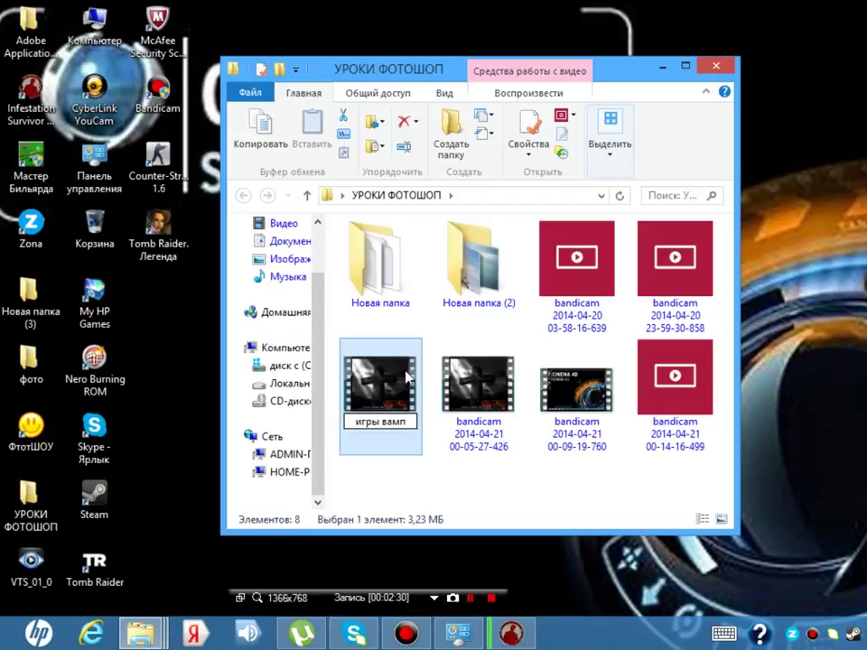
{"action": "type", "text": "иры"}
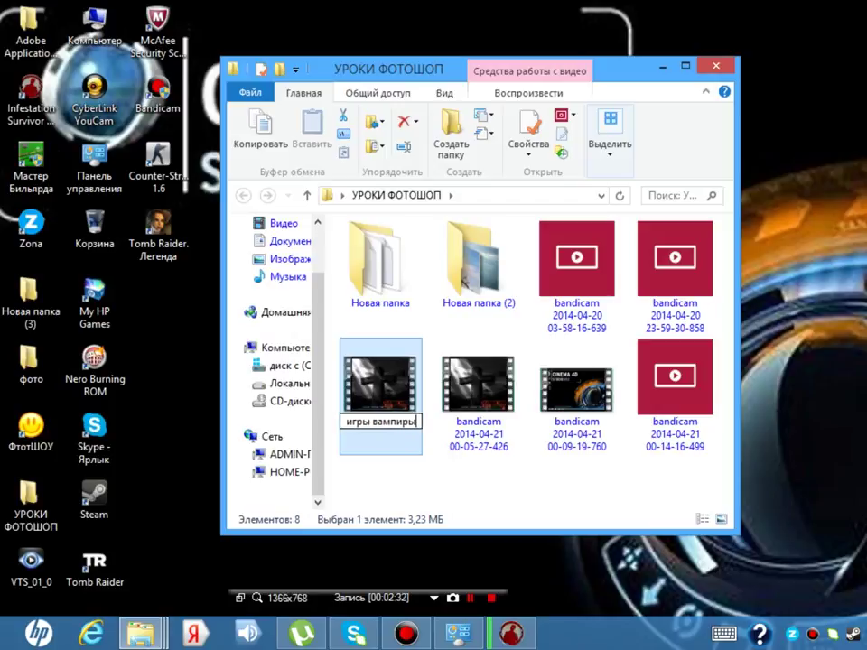
{"action": "type", "text": " тен"}
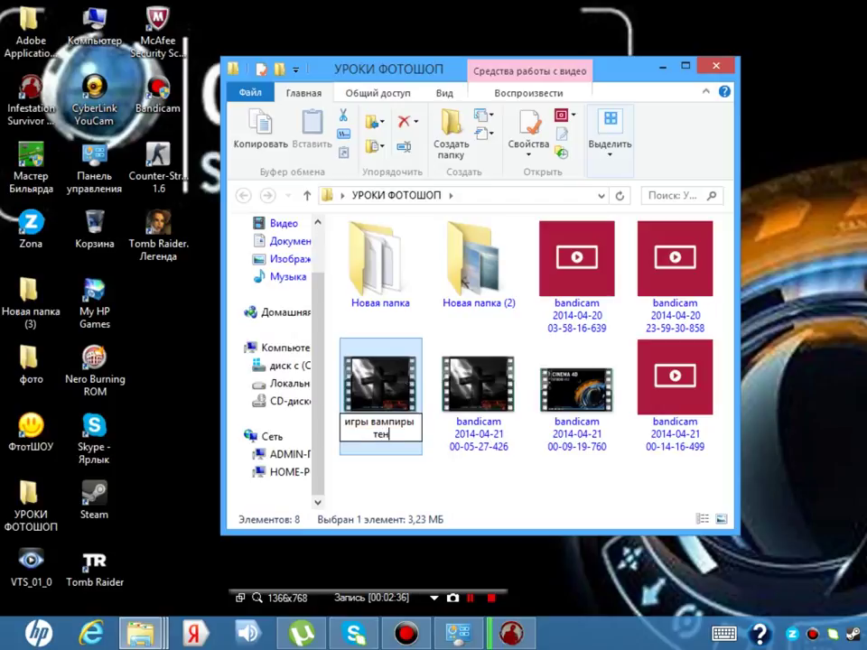
{"action": "type", "text": "ь 2"}
- Copy the full new name of the renamed video to the clipboard
{"action": "left_click_drag", "start_coordinate": [345, 422], "coordinate": [395, 434]}
{"action": "key", "text": "ctrl+c"}
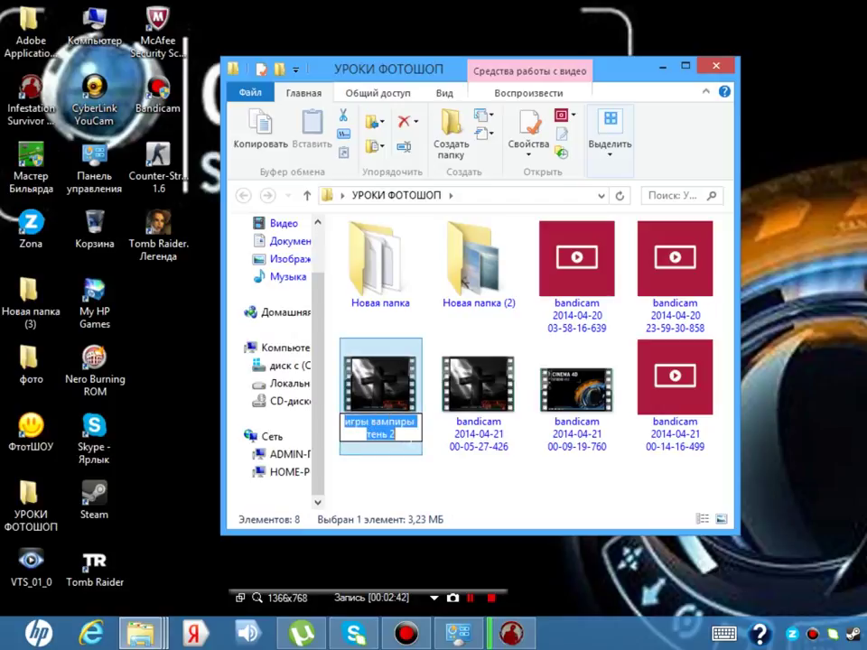
{"action": "right_click", "coordinate": [389, 428]}
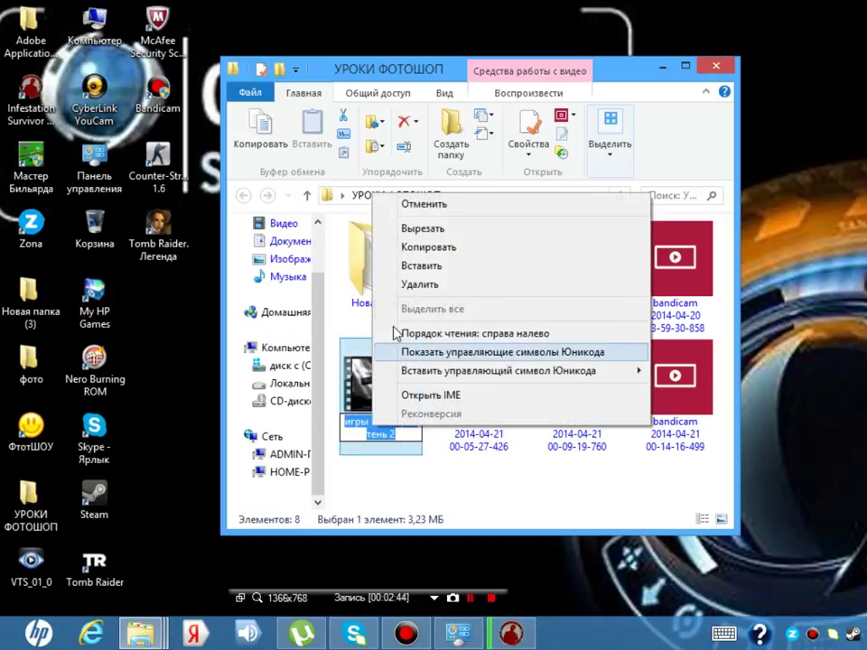
{"action": "left_click", "coordinate": [411, 247]}
{"action": "left_click", "coordinate": [468, 398]}
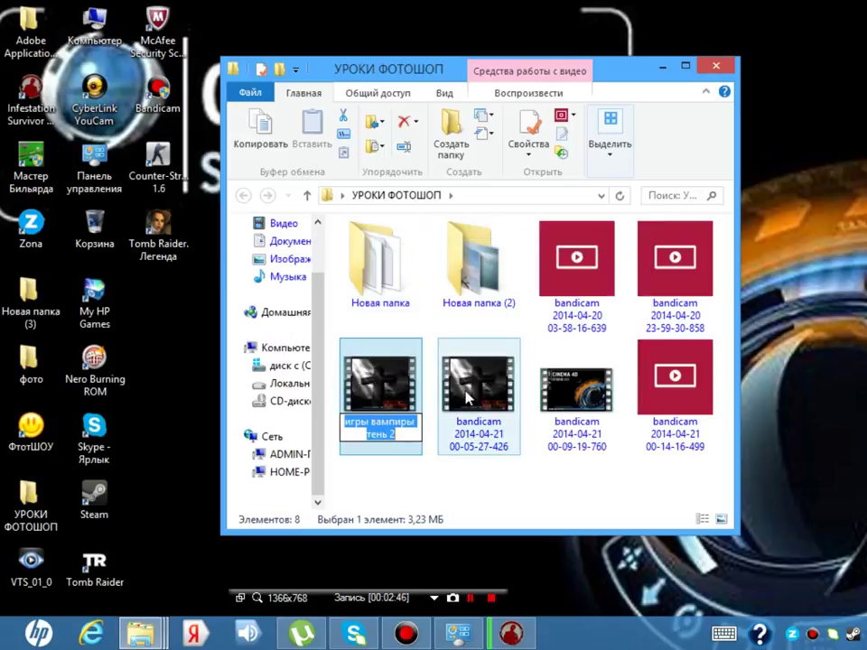
{"action": "right_click", "coordinate": [467, 397]}
{"action": "left_click", "coordinate": [492, 354]}
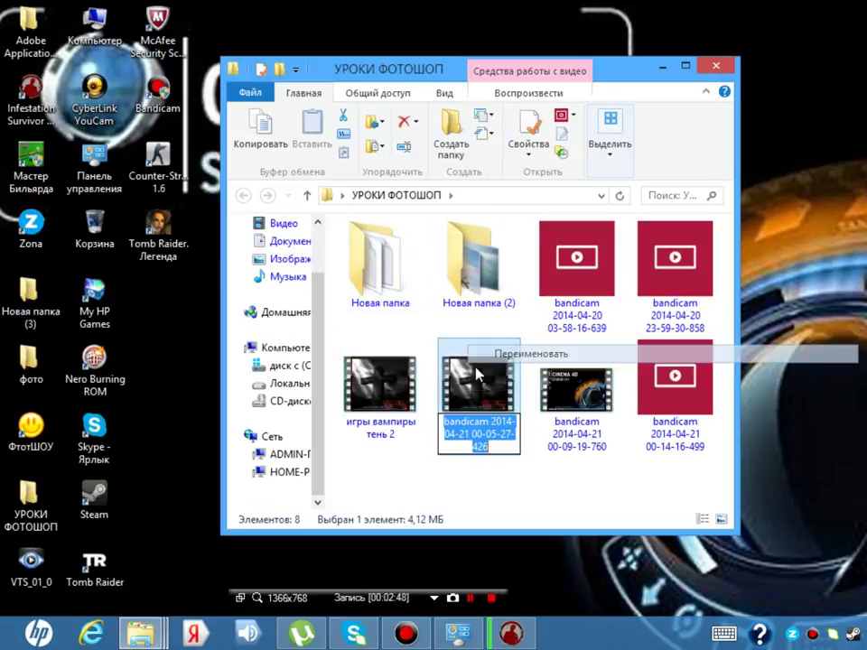
{"action": "right_click", "coordinate": [472, 424]}
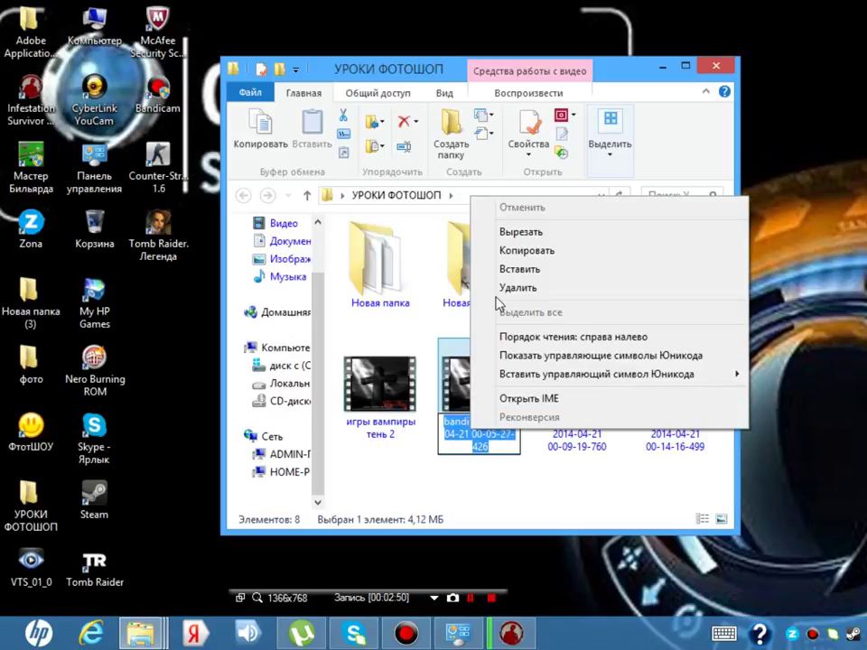
{"action": "left_click", "coordinate": [519, 269]}
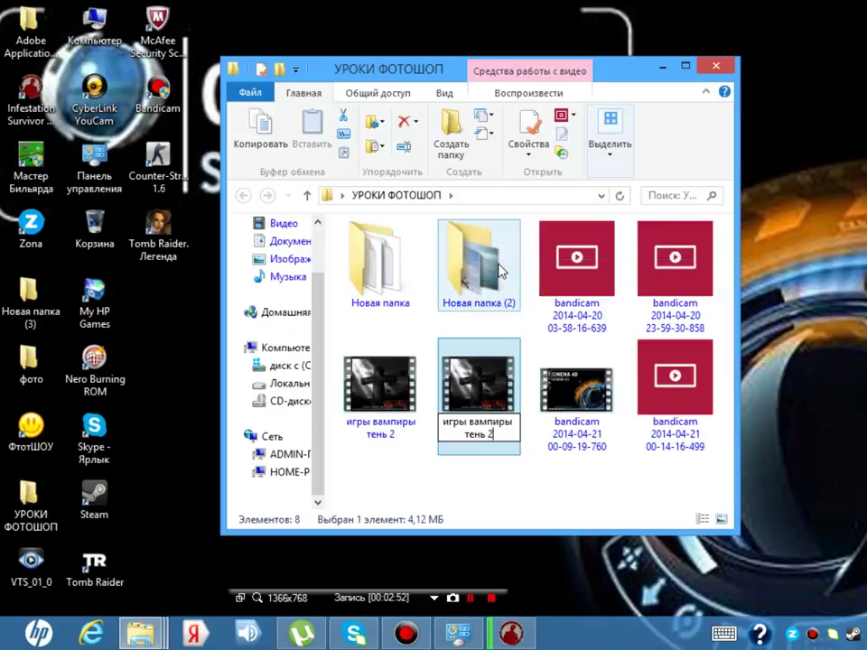
{"action": "type", "text": "-"}
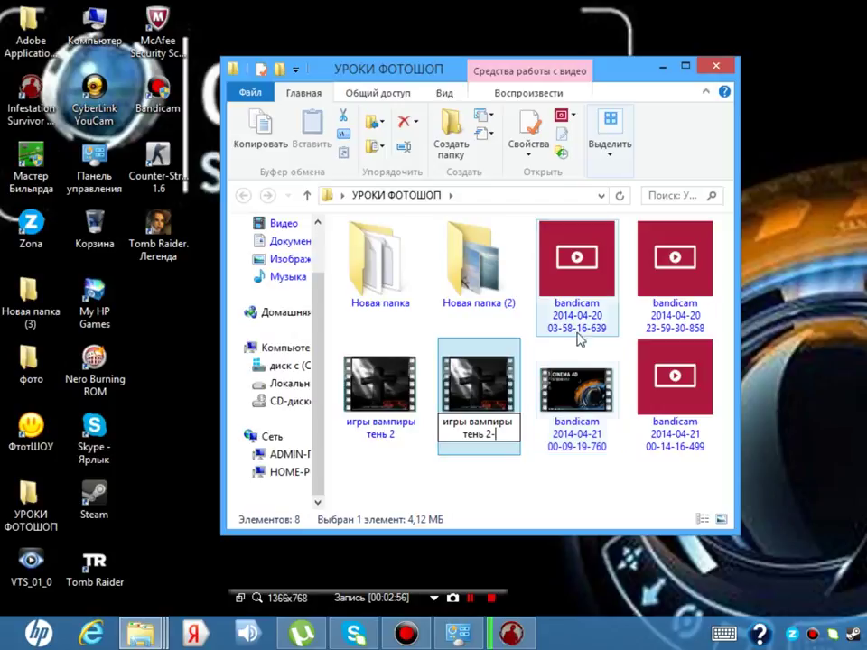
{"action": "left_click", "coordinate": [572, 291]}
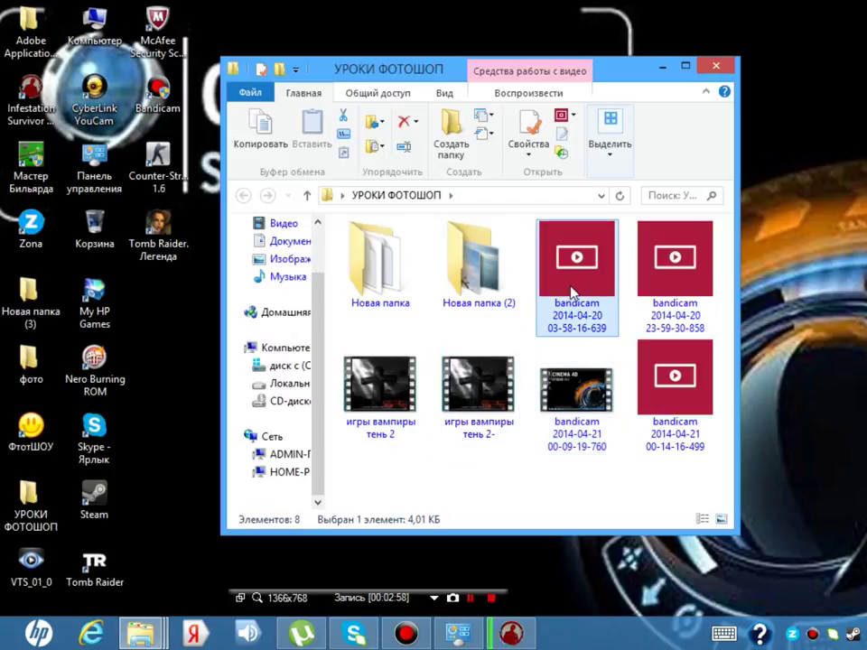
{"action": "left_click", "coordinate": [709, 321]}
{"action": "left_click", "coordinate": [689, 383]}
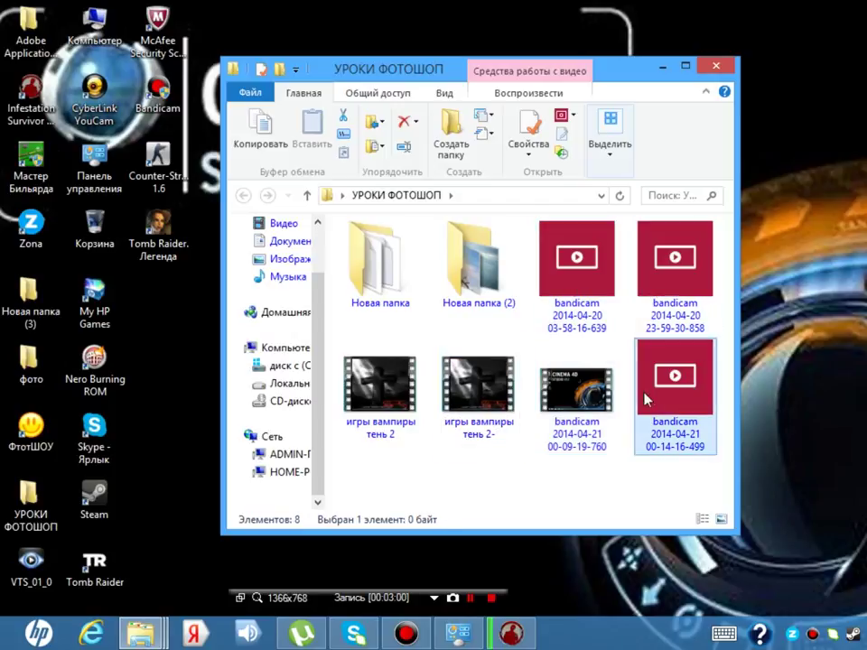
{"action": "left_click", "coordinate": [562, 420]}
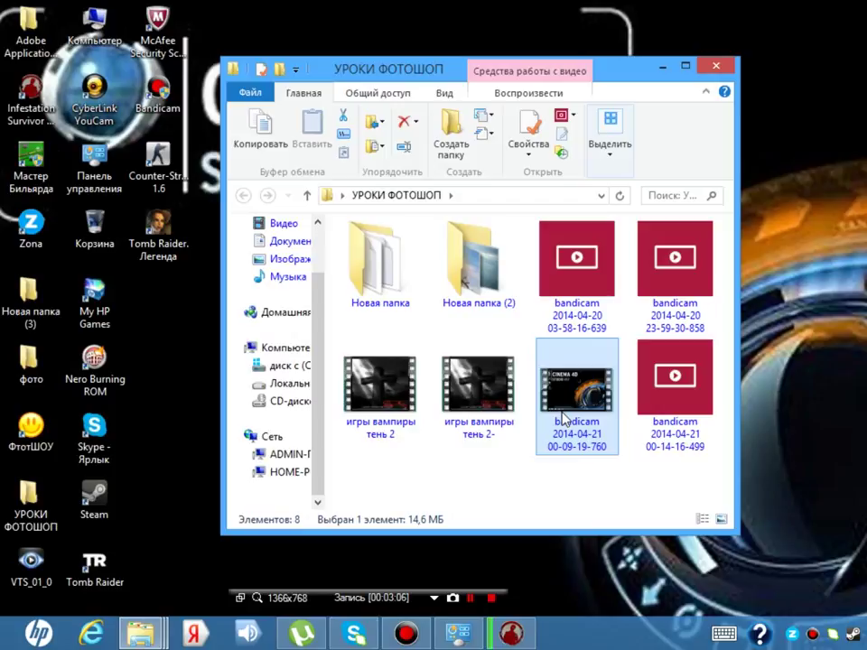
{"action": "double_click", "coordinate": [561, 416]}
{"action": "right_click", "coordinate": [561, 414]}
{"action": "left_click", "coordinate": [594, 378]}
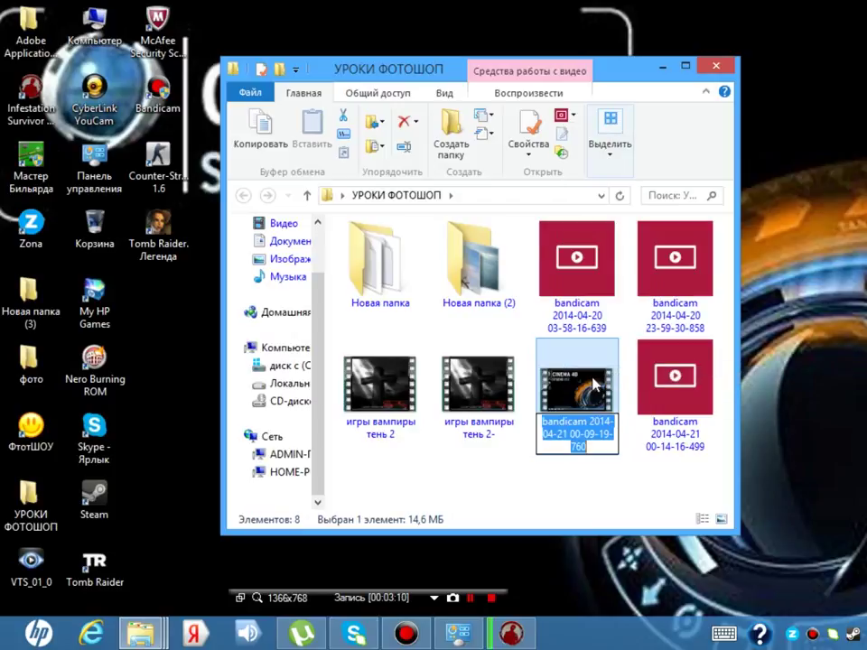
{"action": "type", "text": "как "}
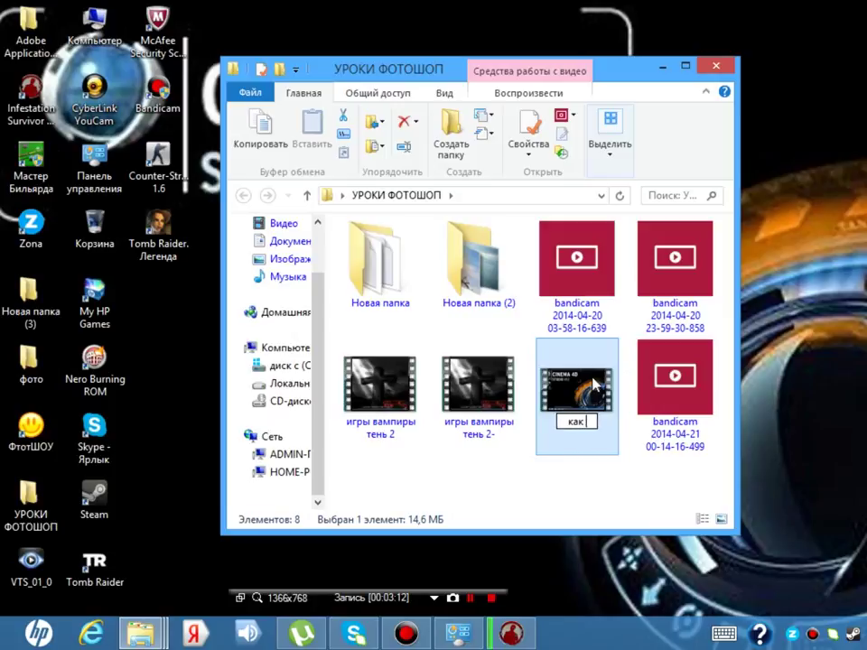
{"action": "type", "text": "удал"}
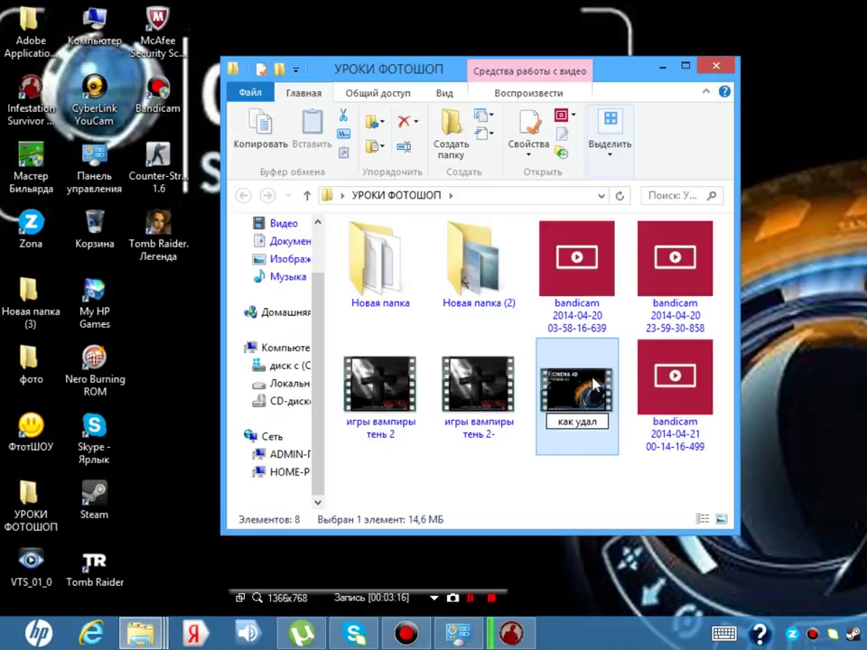
{"action": "type", "text": "ит"}
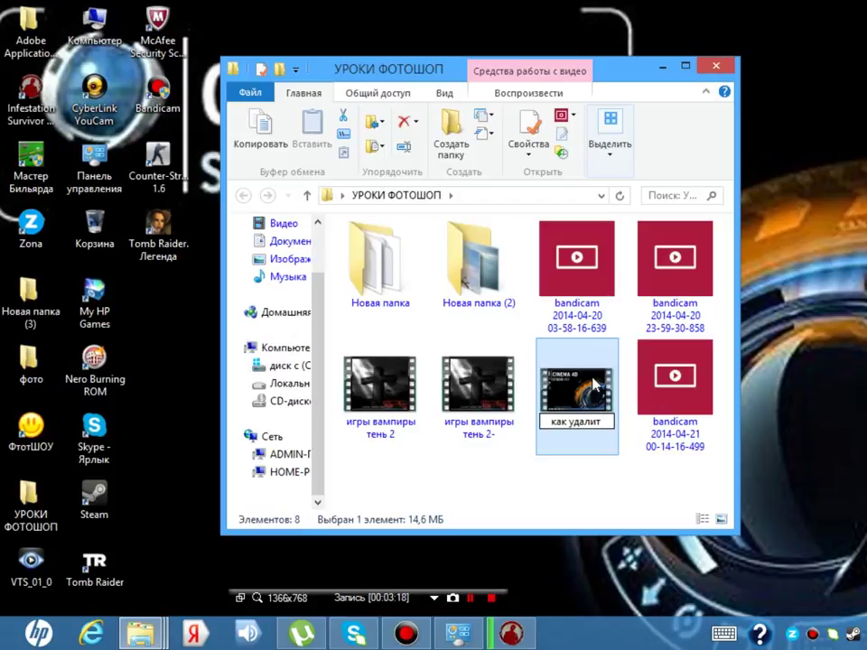
{"action": "type", "text": " прог"}
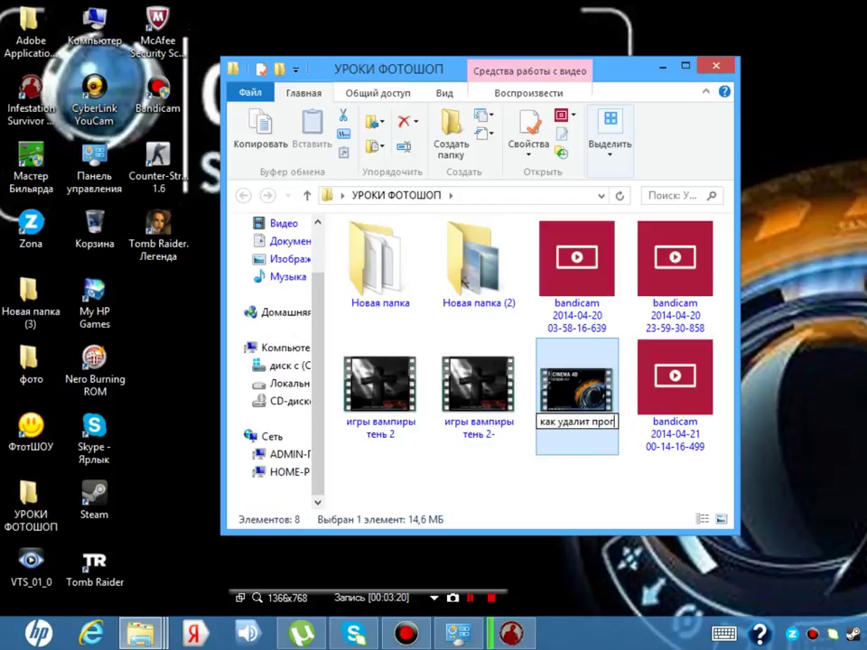
{"action": "type", "text": "рамм"}
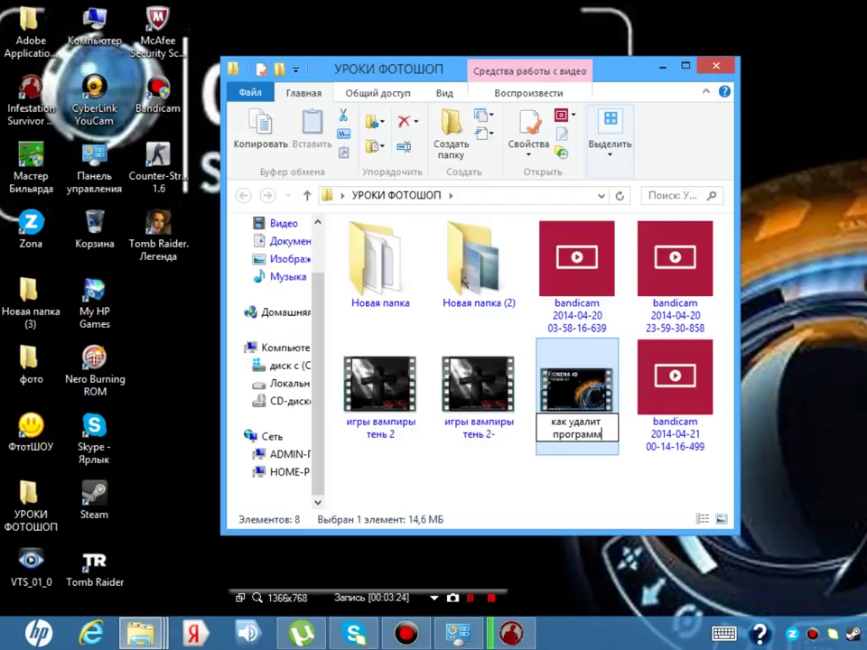
{"action": "type", "text": "у из"}
{"action": "type", "text": "виндо"}
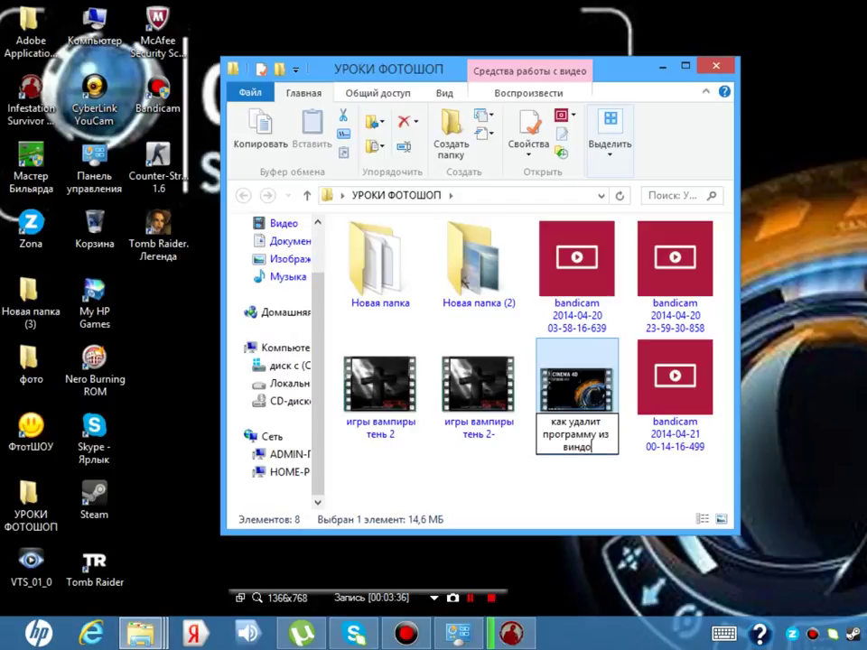
{"action": "type", "text": "вс 8"}
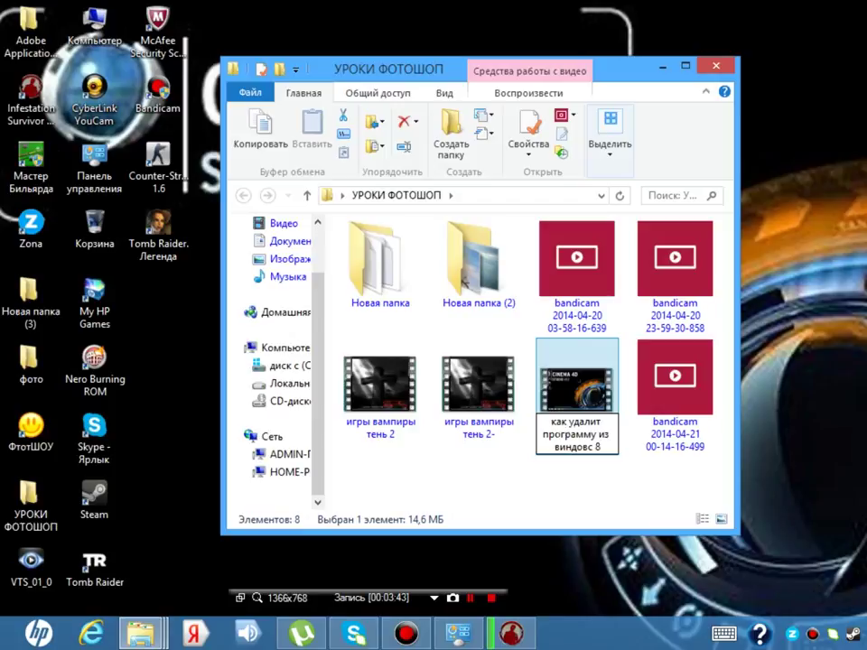
{"action": "key", "text": "Return"}
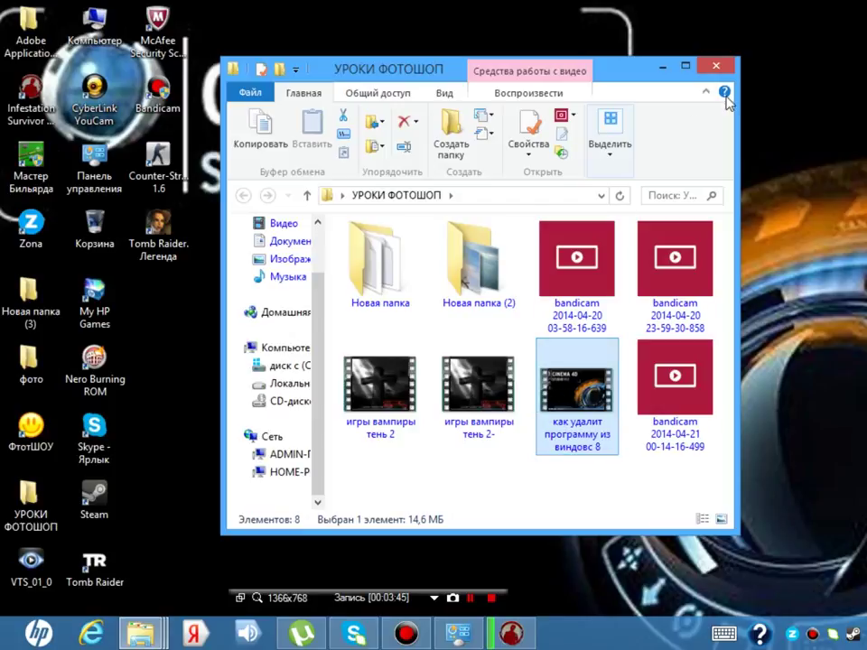
- Close the УРОКИ ФОТОШОП folder window and refresh the desktop several times
{"action": "left_click", "coordinate": [717, 66]}
{"action": "right_click", "coordinate": [603, 174]}
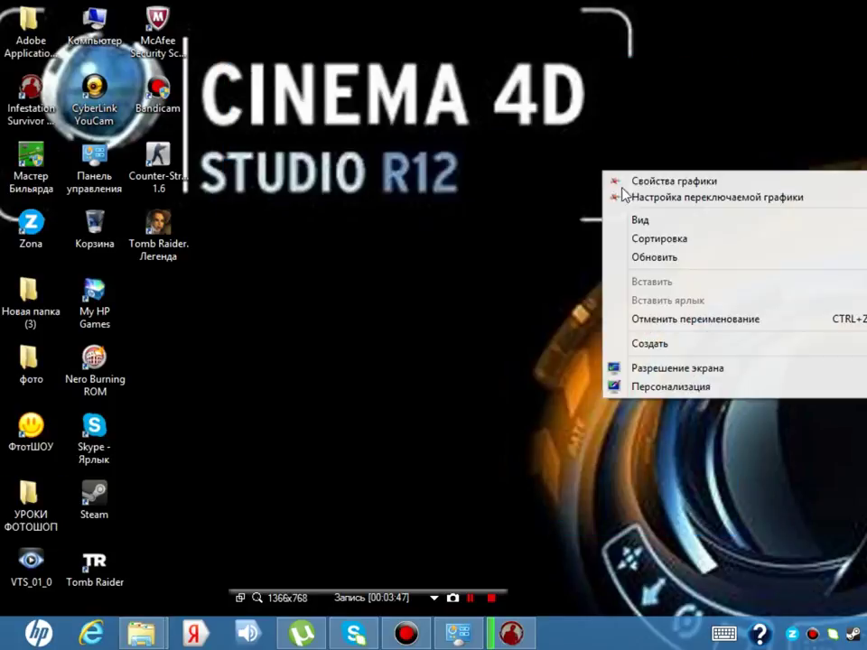
{"action": "left_click", "coordinate": [671, 258]}
{"action": "right_click", "coordinate": [667, 257]}
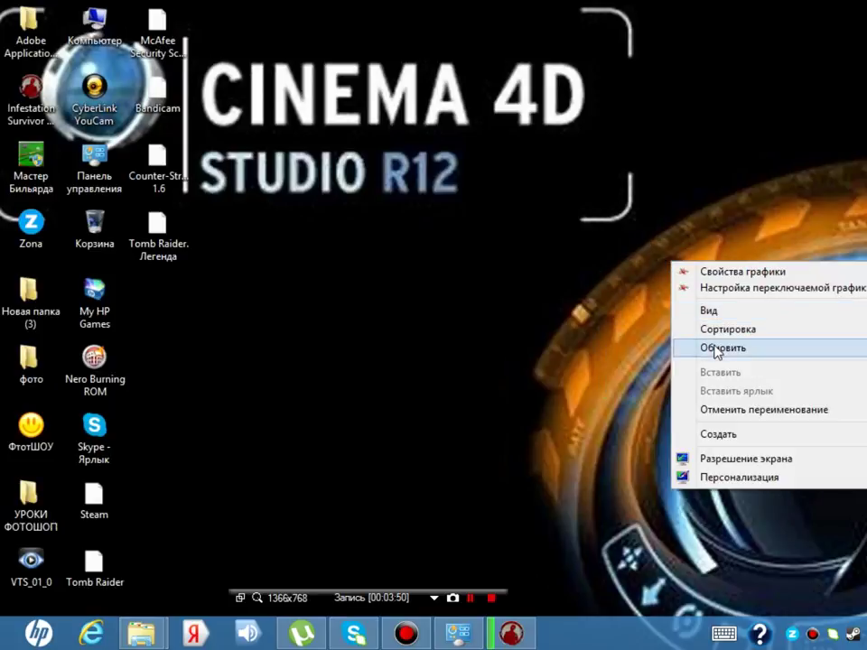
{"action": "left_click", "coordinate": [716, 350]}
{"action": "right_click", "coordinate": [713, 346]}
{"action": "left_click", "coordinate": [759, 433]}
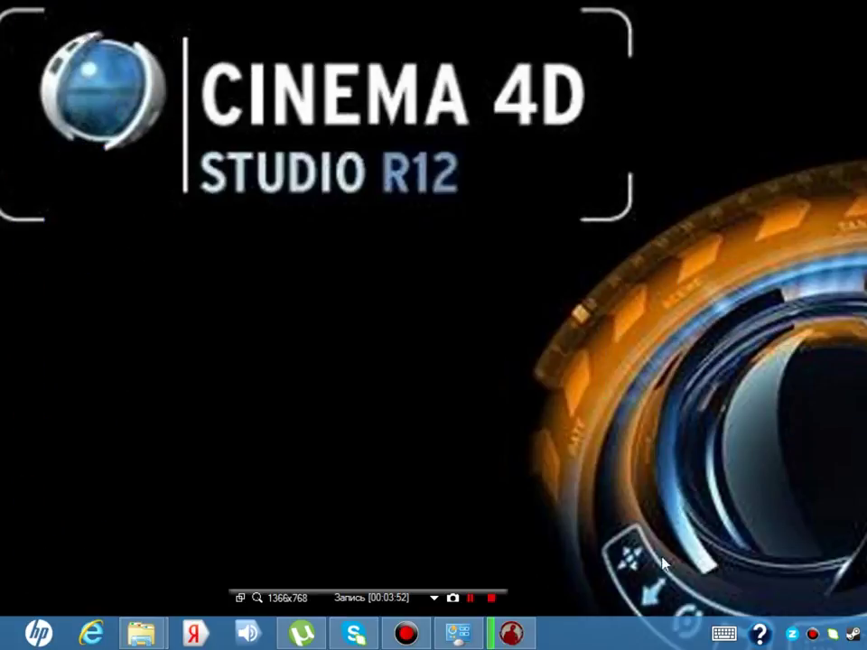
- Check the progress of the Infestation Survivor Stories installation and minimize its window again
{"action": "left_click", "coordinate": [517, 634]}
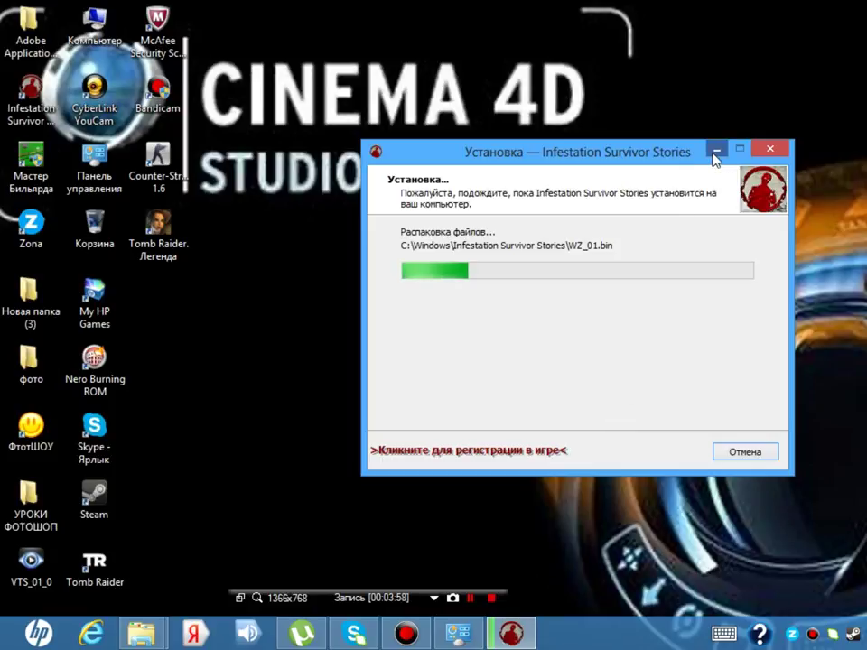
{"action": "left_click", "coordinate": [715, 158]}
{"action": "left_click", "coordinate": [471, 598]}
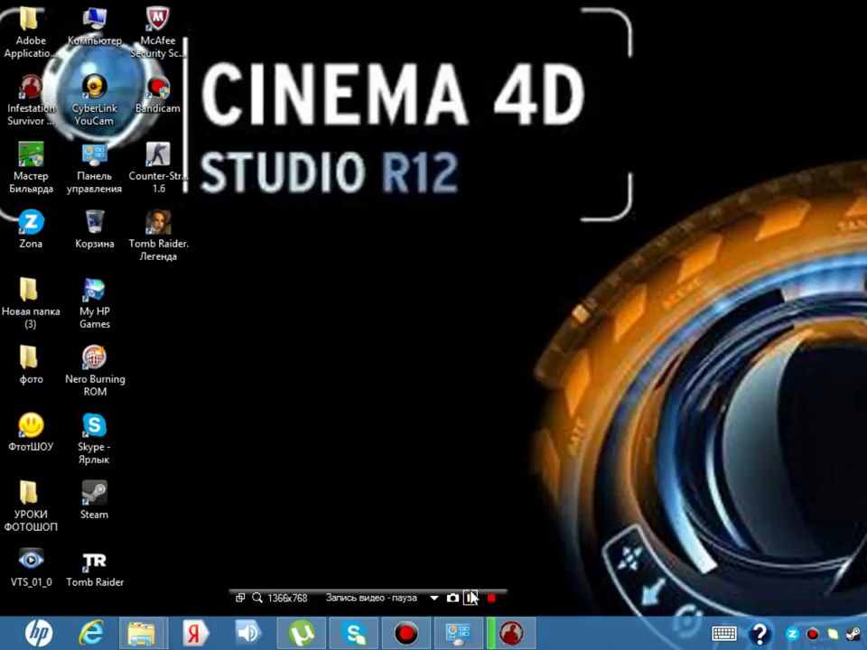
{"action": "left_click", "coordinate": [471, 598]}
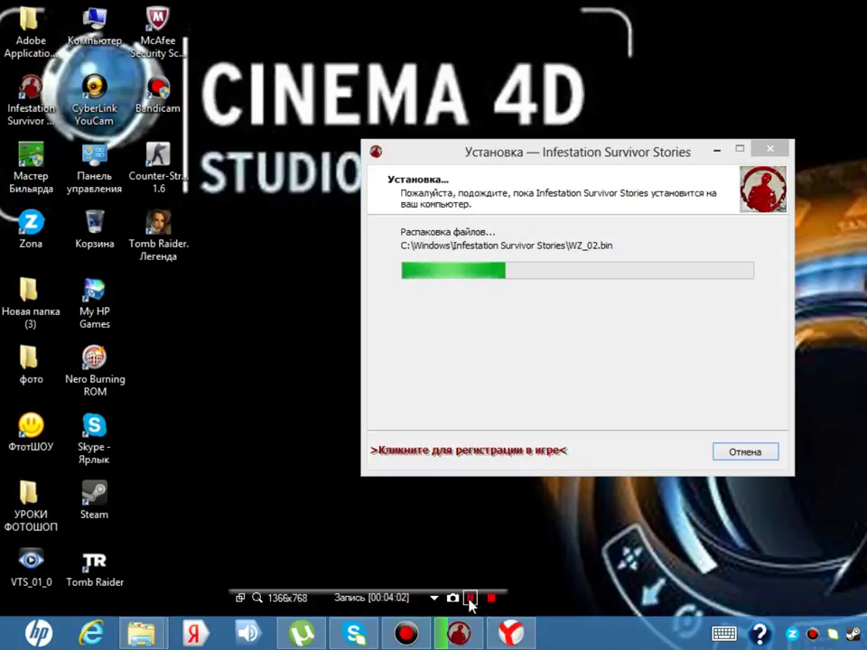
{"action": "left_click", "coordinate": [470, 598]}
{"action": "left_click", "coordinate": [470, 598]}
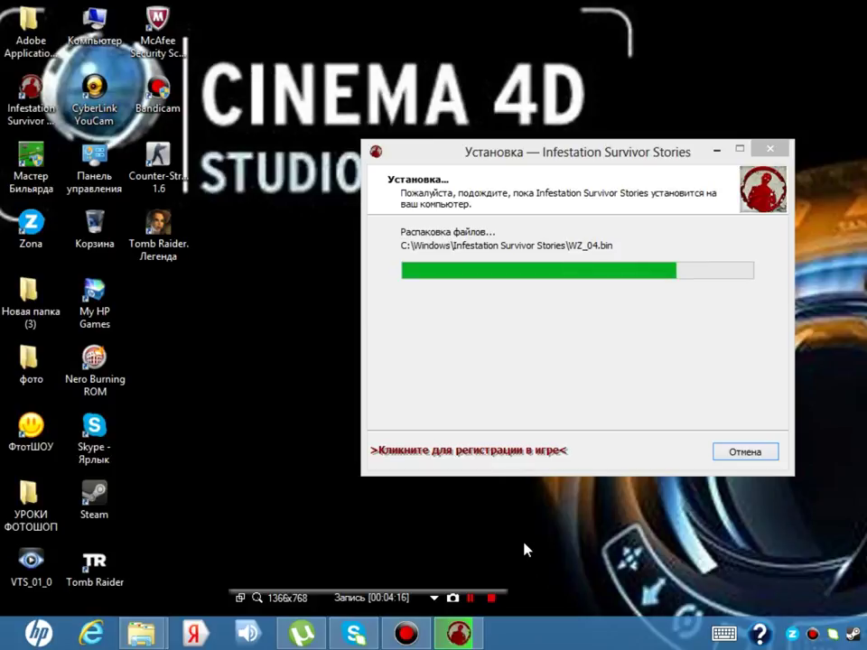
{"action": "left_click", "coordinate": [471, 598]}
{"action": "left_click", "coordinate": [470, 598]}
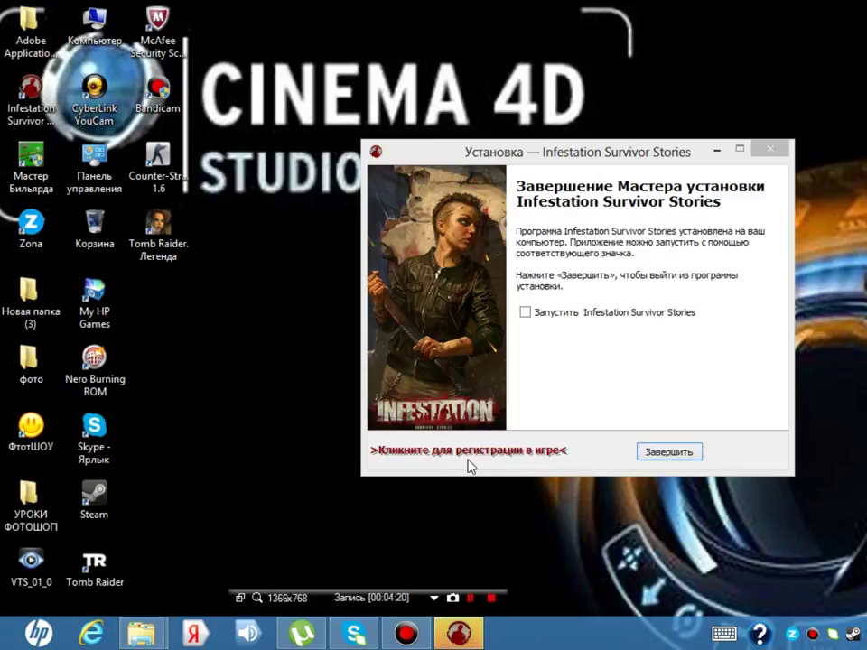
- Finish the Infestation Survivor Stories setup wizard without launching the game, and refresh the desktop
{"action": "left_click", "coordinate": [665, 456]}
{"action": "right_click", "coordinate": [371, 260]}
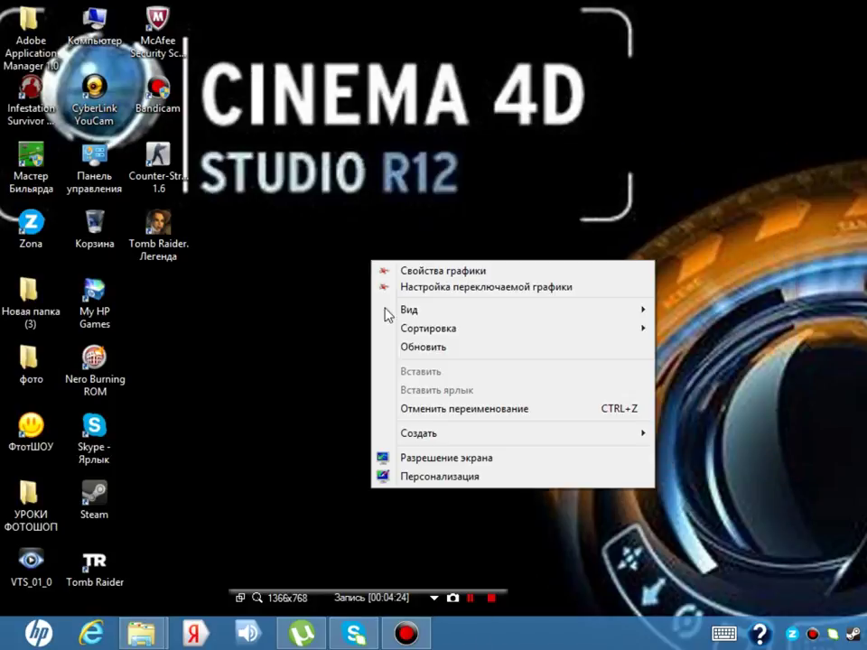
{"action": "left_click", "coordinate": [414, 353]}
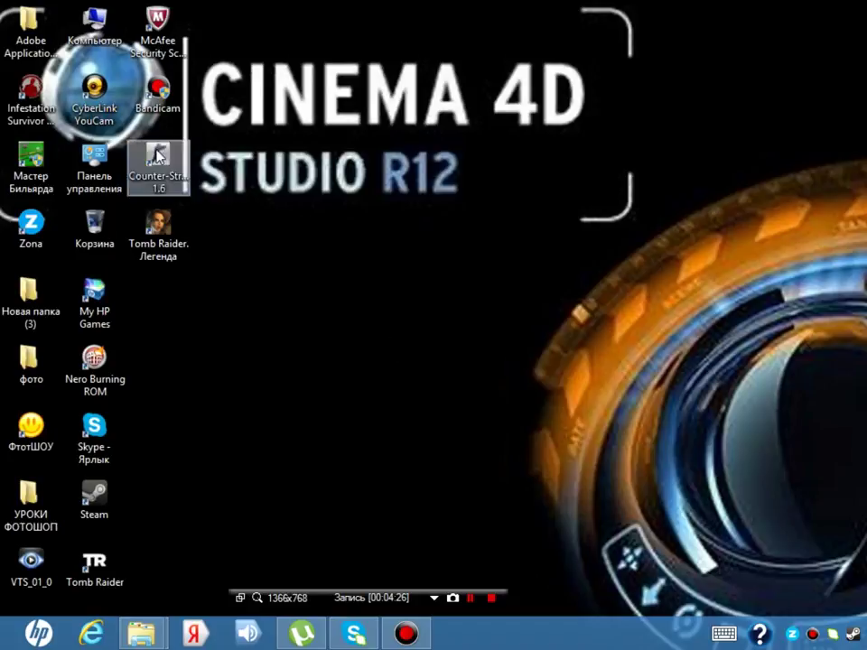